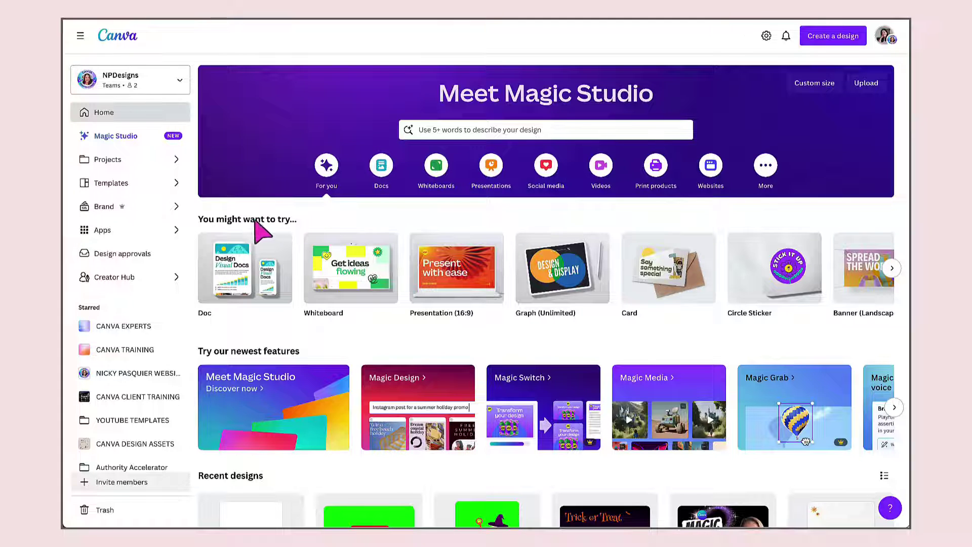
Step: Search the Apps directory for 'Lottie' and open the LottieFiles app details
left_click(113, 233)
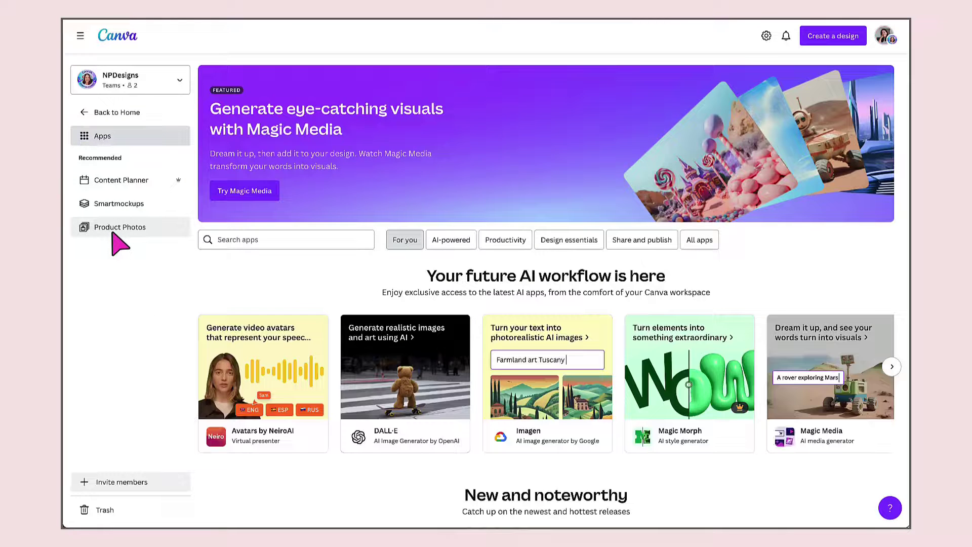
left_click(221, 241)
type("LottieFiles")
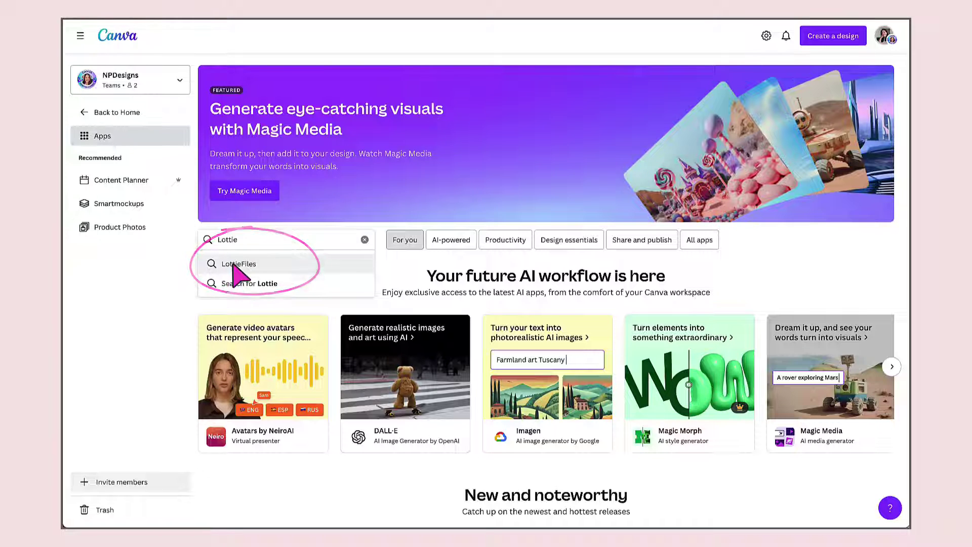
left_click(233, 265)
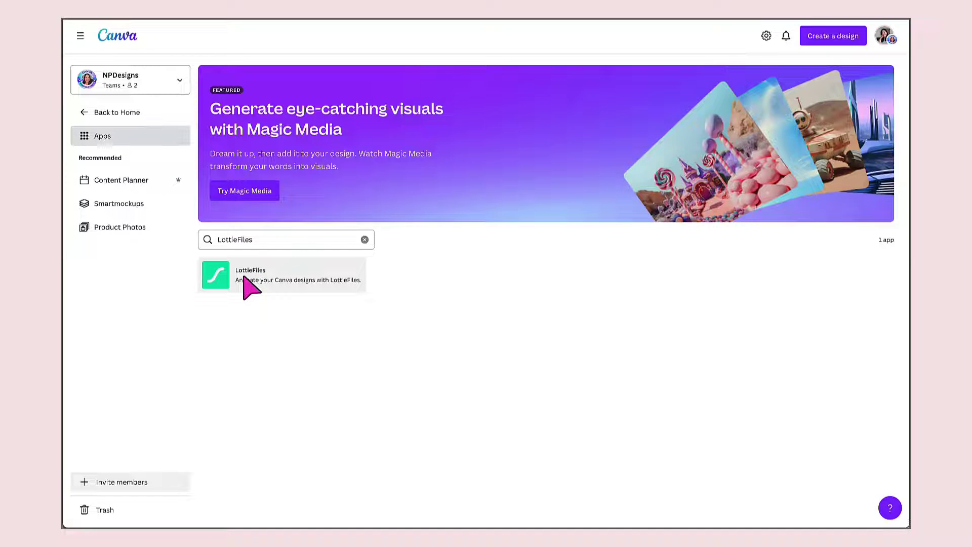
left_click(251, 287)
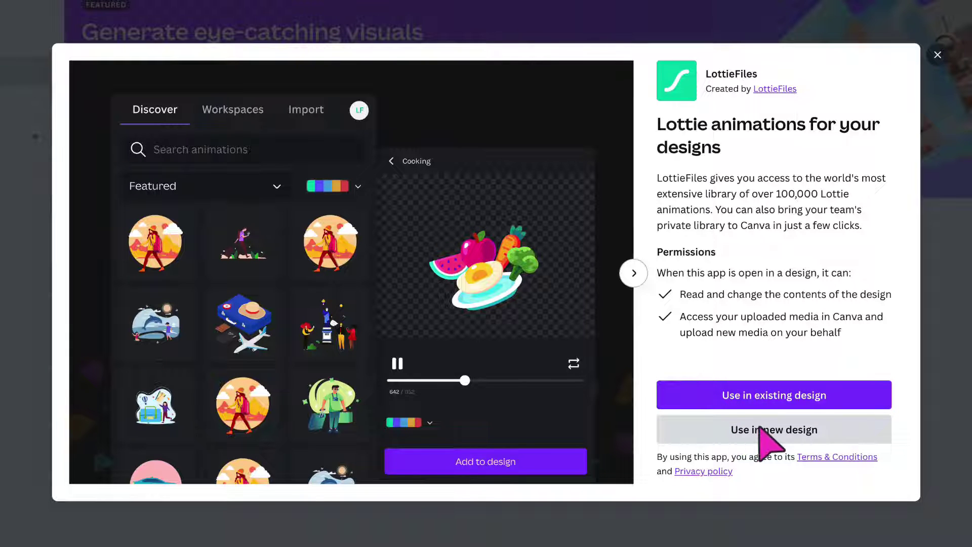
Step: Use the LottieFiles app in a new blank Presentation (16:9) design
left_click(729, 428)
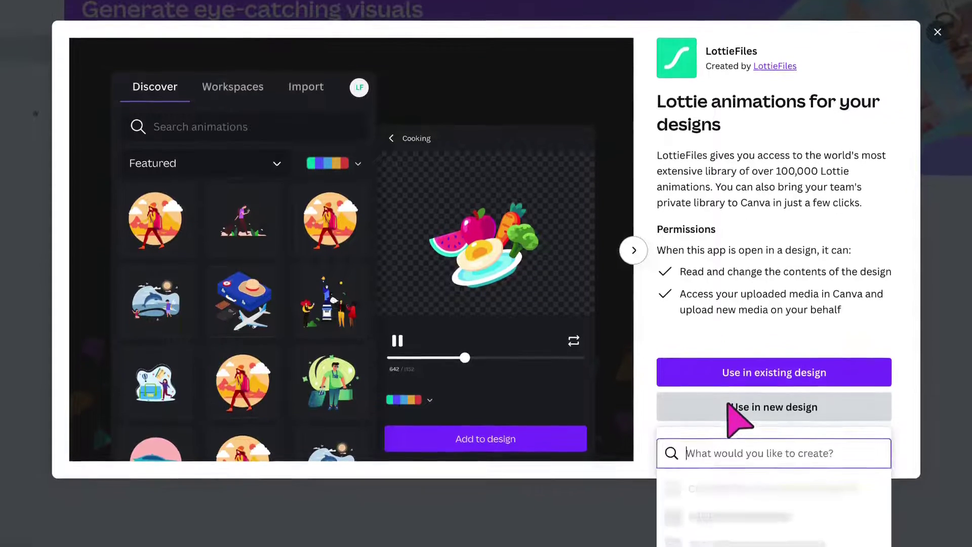
scroll(739, 456, "down", 1)
scroll(732, 430, "down", 3)
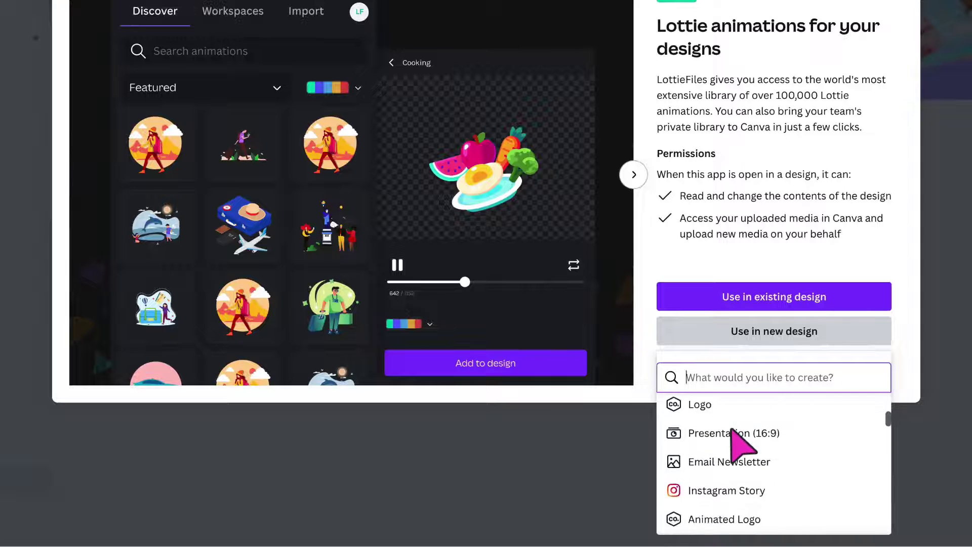
left_click(680, 434)
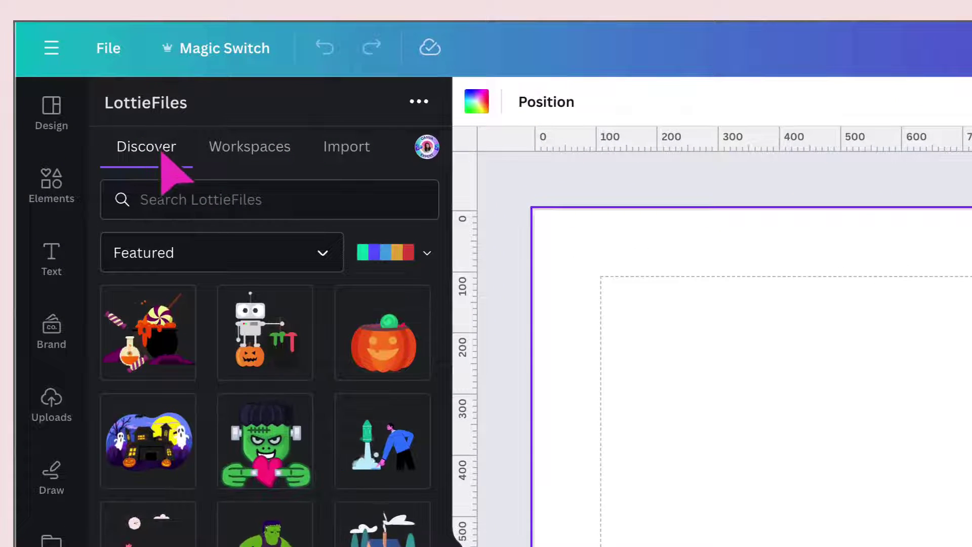
Step: Import the pencil 2 animation from the LottieFiles workspace as Optimized dotLottie
left_click(154, 159)
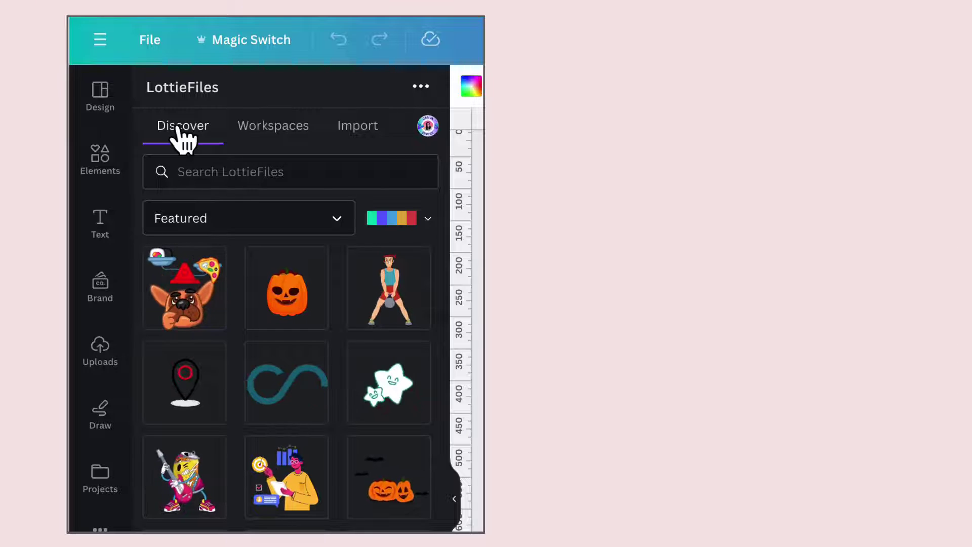
left_click(250, 131)
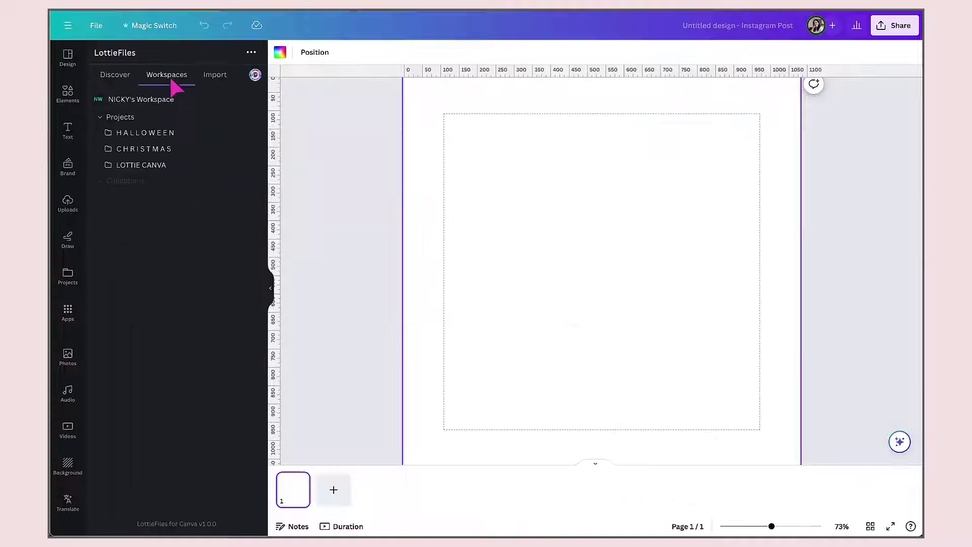
left_click(216, 83)
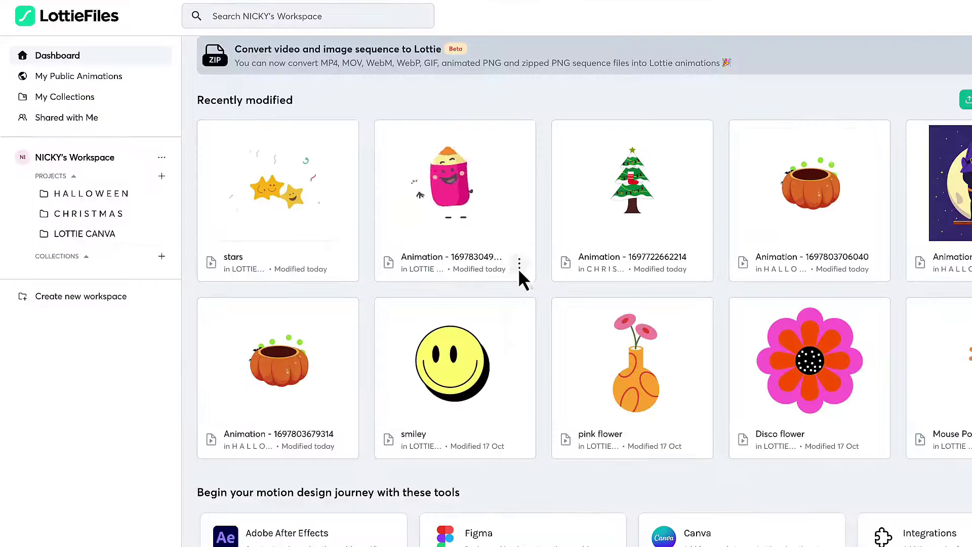
left_click(519, 264)
left_click(557, 361)
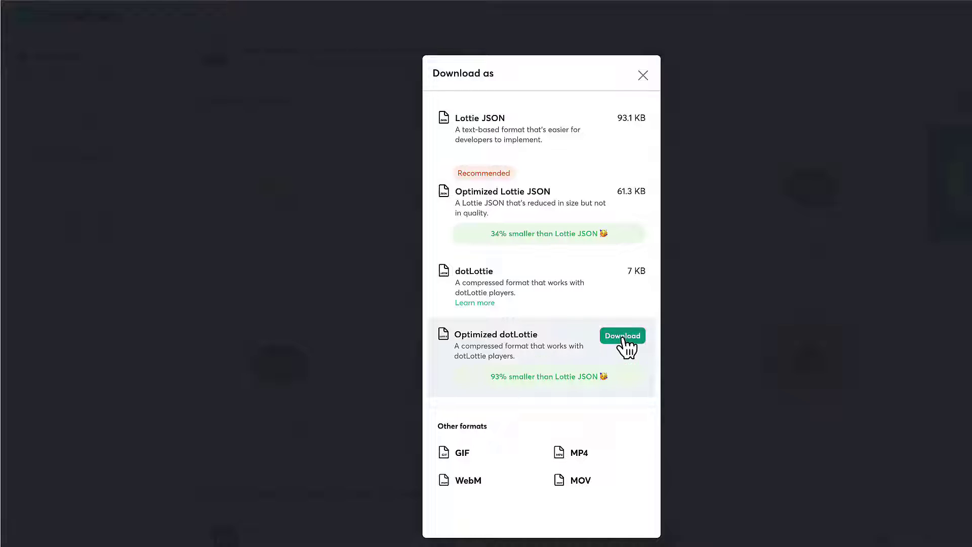
left_click(156, 314)
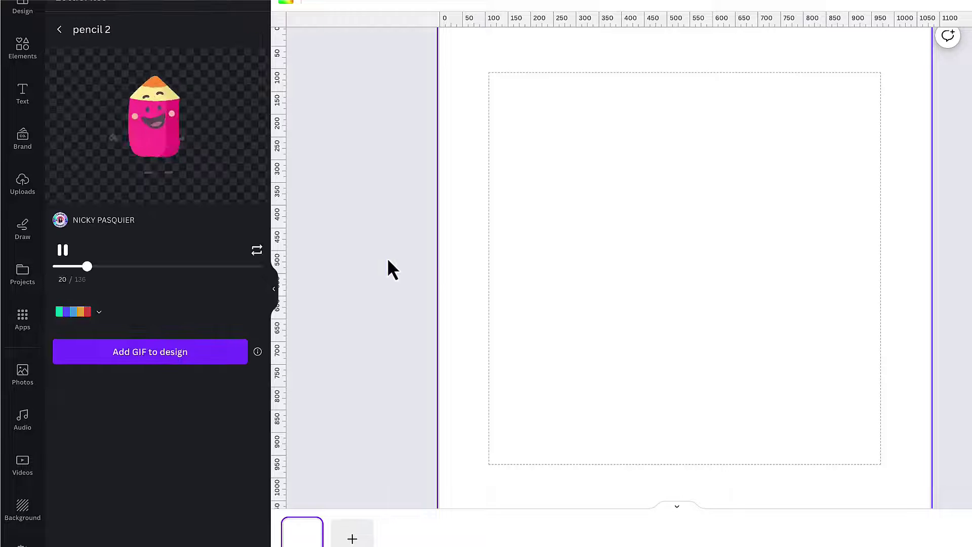
Step: Add the pencil animation as a GIF, then go back to Discover and the LottieFiles search box
left_click(170, 359)
left_click(168, 354)
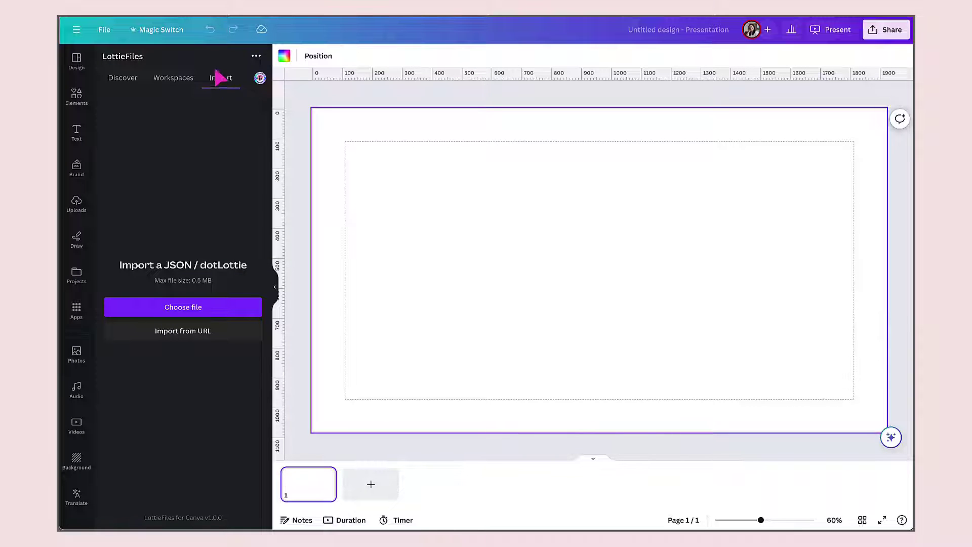
left_click(121, 80)
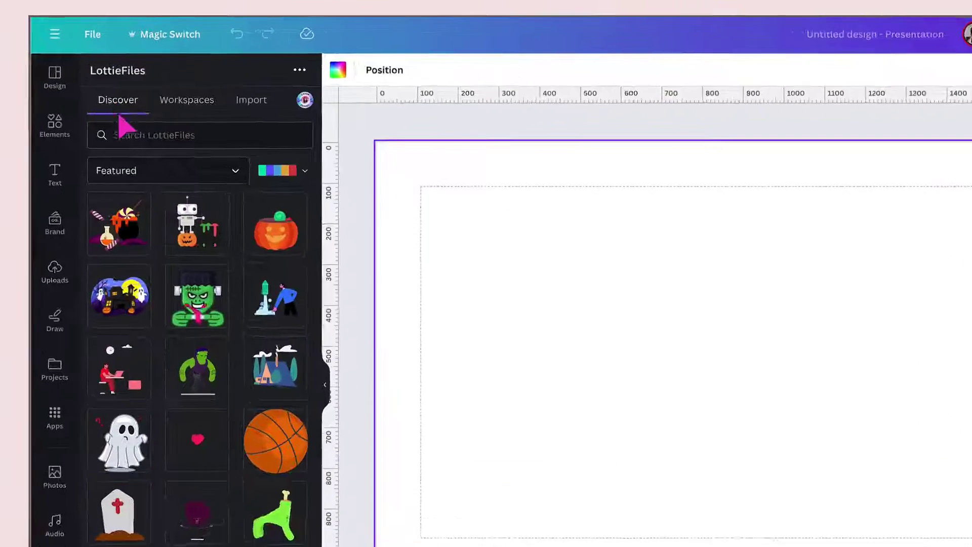
left_click(116, 138)
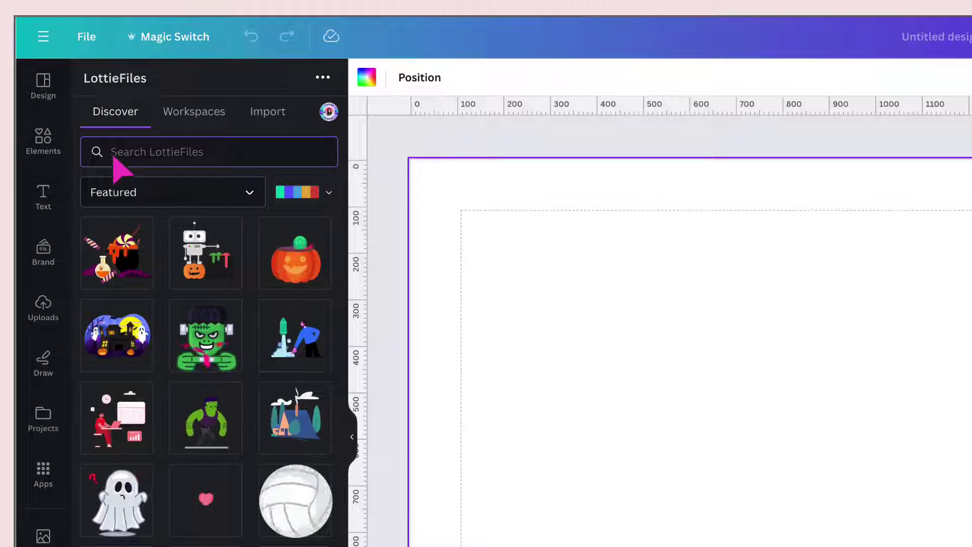
Step: Search LottieFiles for 'Christmas', page through the results, and open the purple Christmas Gift animation
type("Christmas")
key("Return")
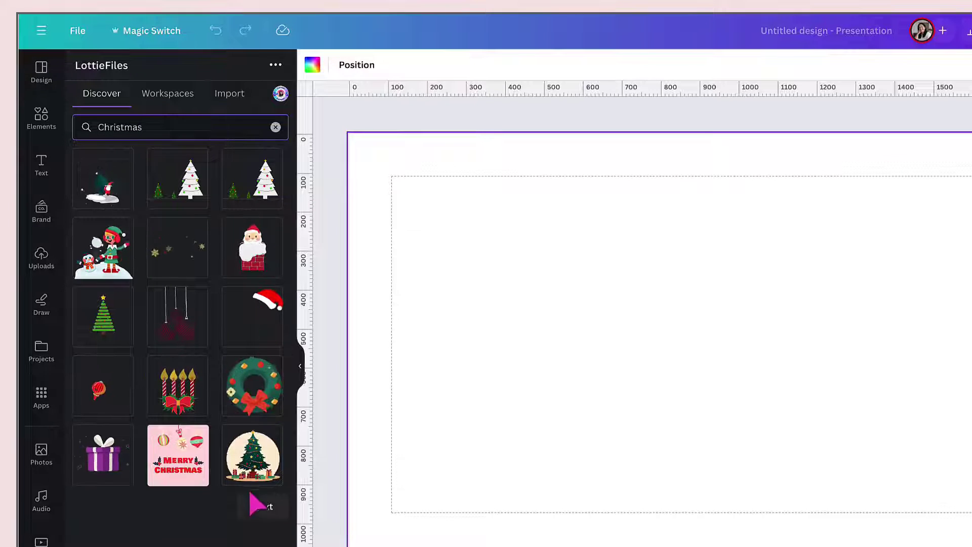
left_click(253, 509)
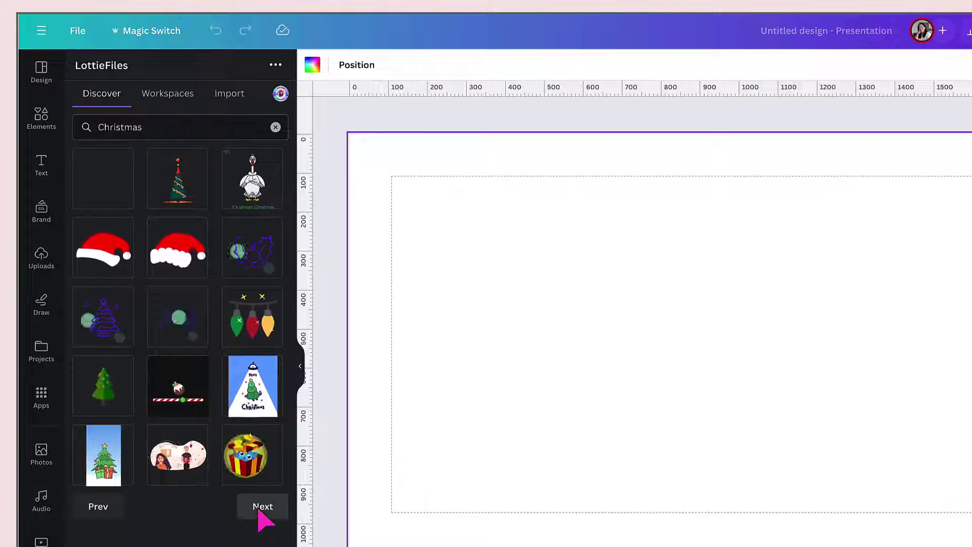
left_click(259, 510)
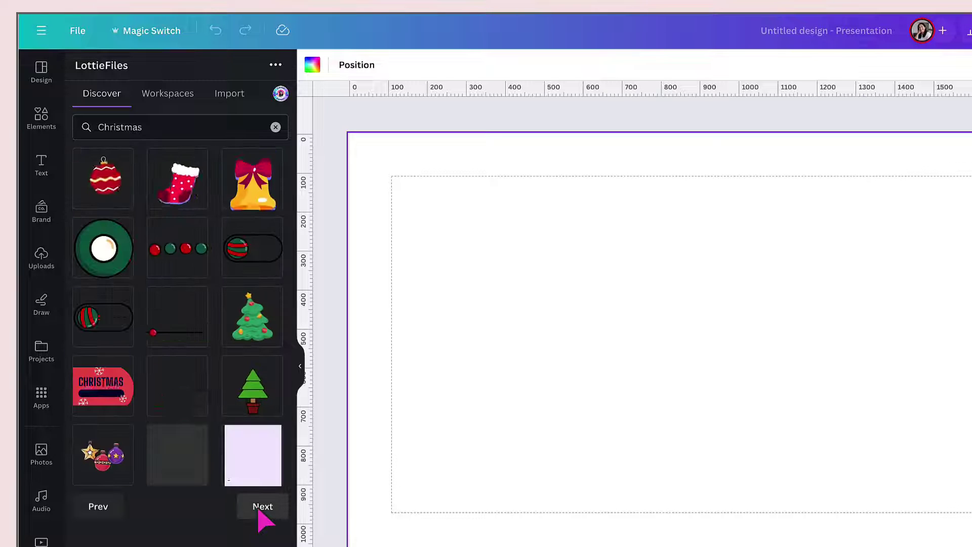
left_click(103, 511)
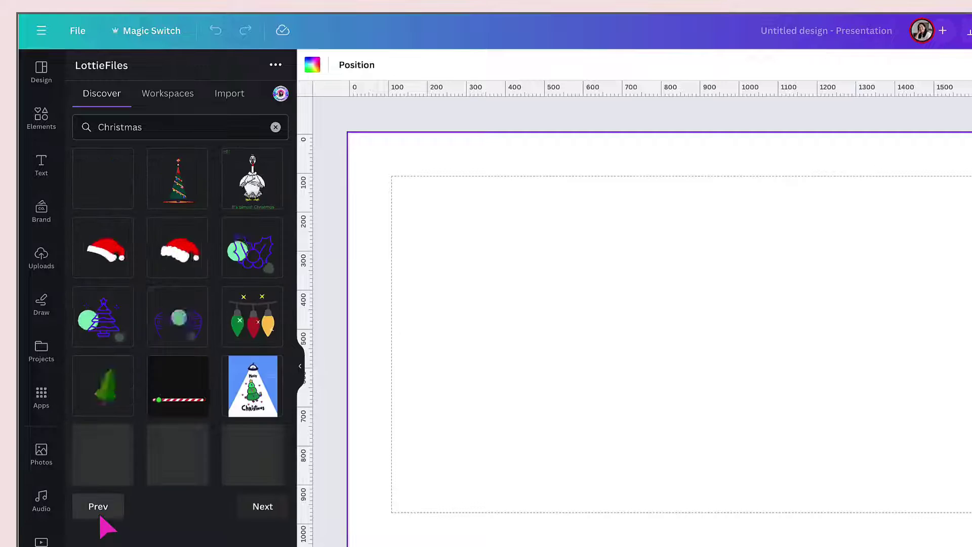
left_click(103, 510)
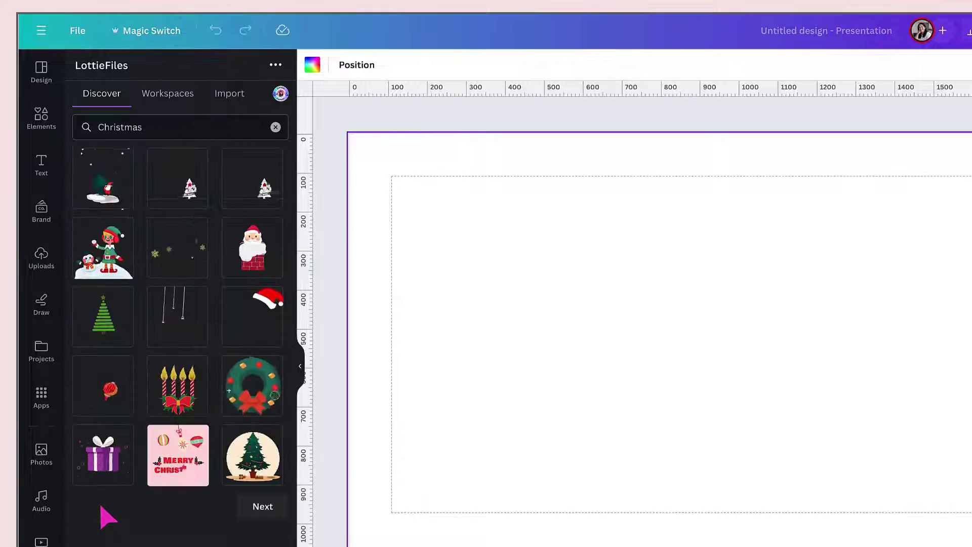
left_click(101, 454)
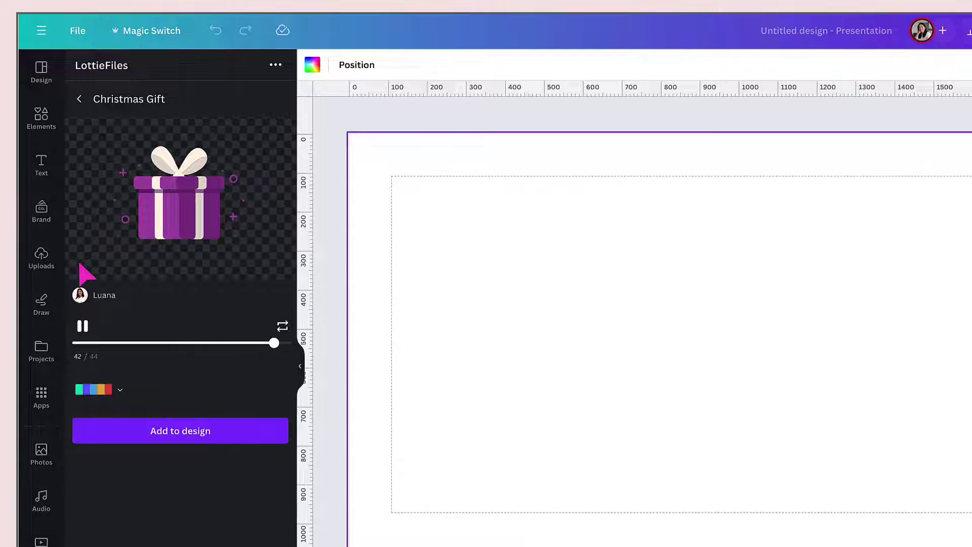
Step: Pause the Christmas Gift preview at frame 19 of 44
left_click(82, 326)
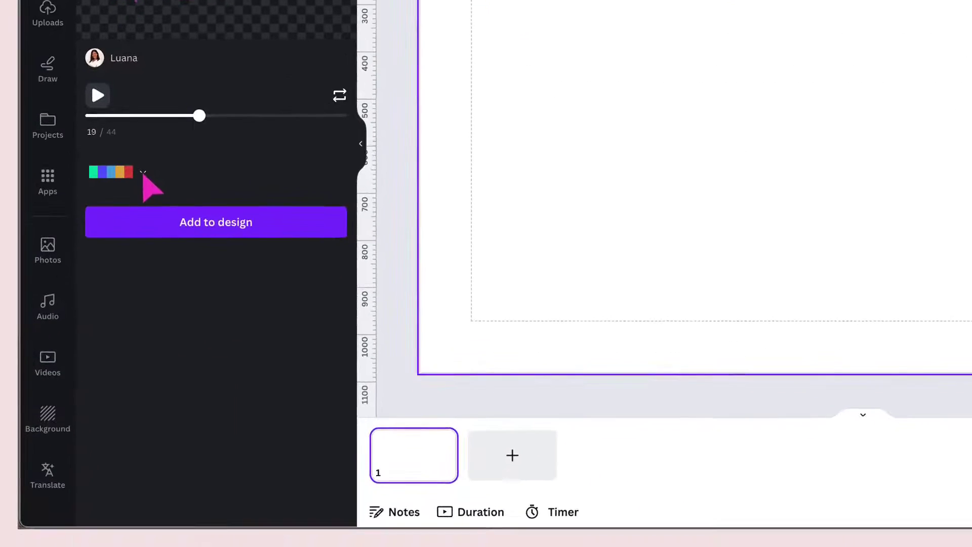
Step: Try preset palettes on the Christmas Gift: yellow-orange, orange-pink-purple, then orange-red-maroon
left_click(119, 391)
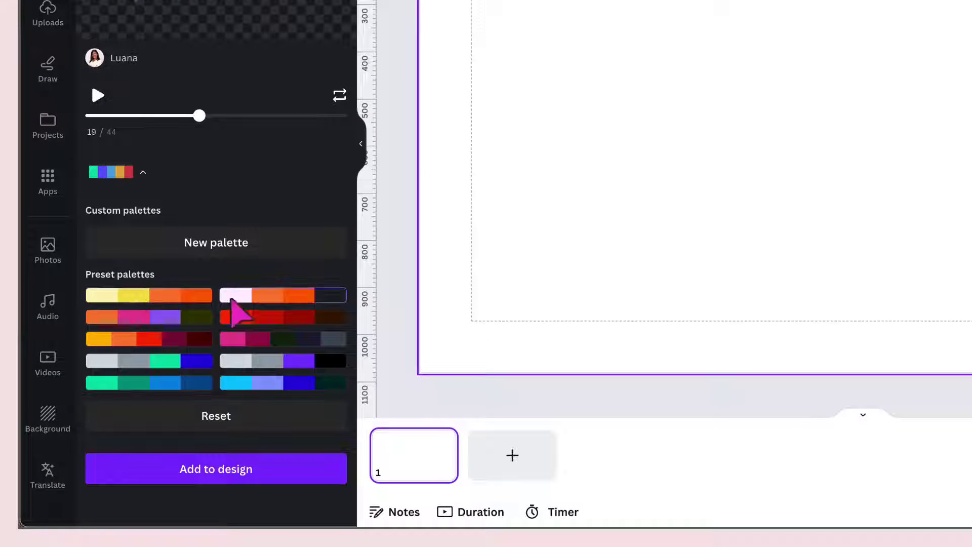
key("space")
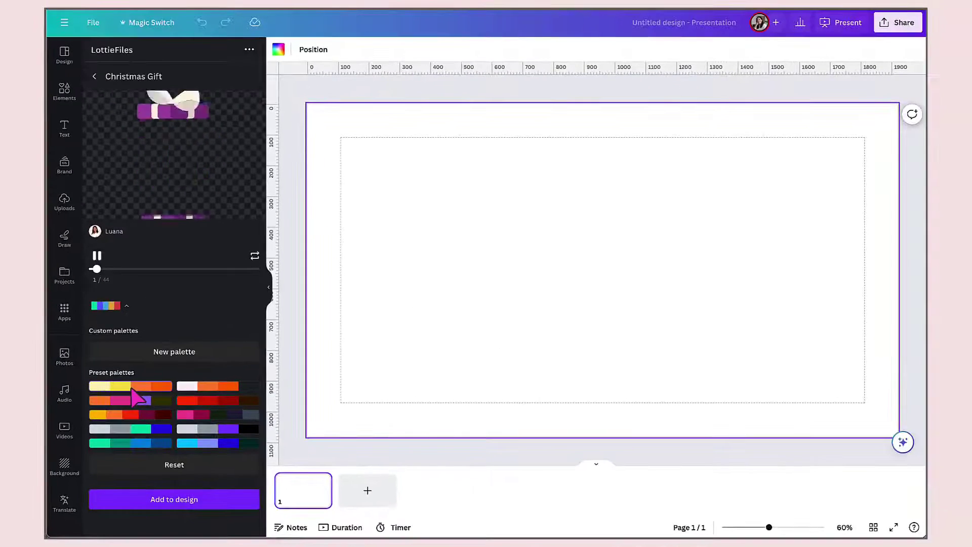
left_click(133, 387)
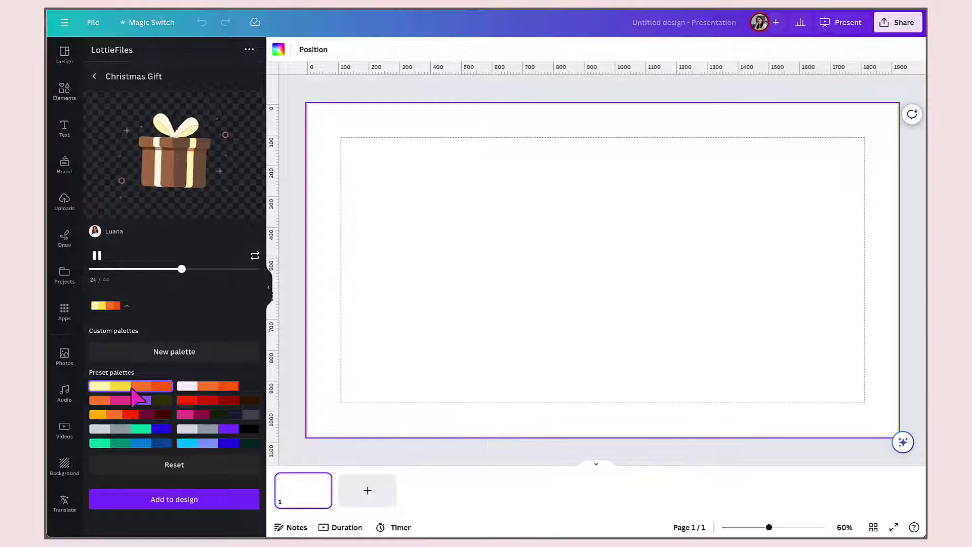
left_click(131, 400)
left_click(135, 414)
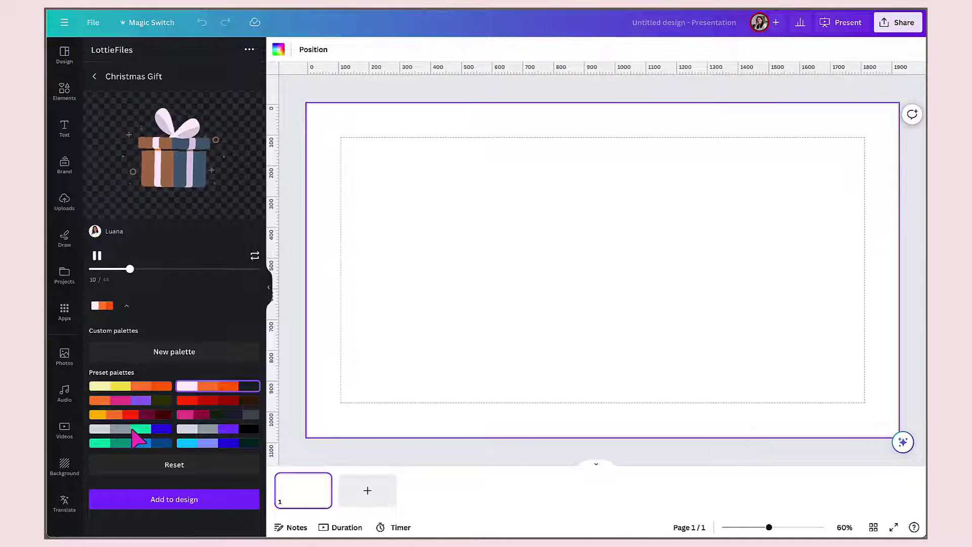
Step: Start a custom colour palette with an extra colour, then go to the team's brand kits
left_click(180, 353)
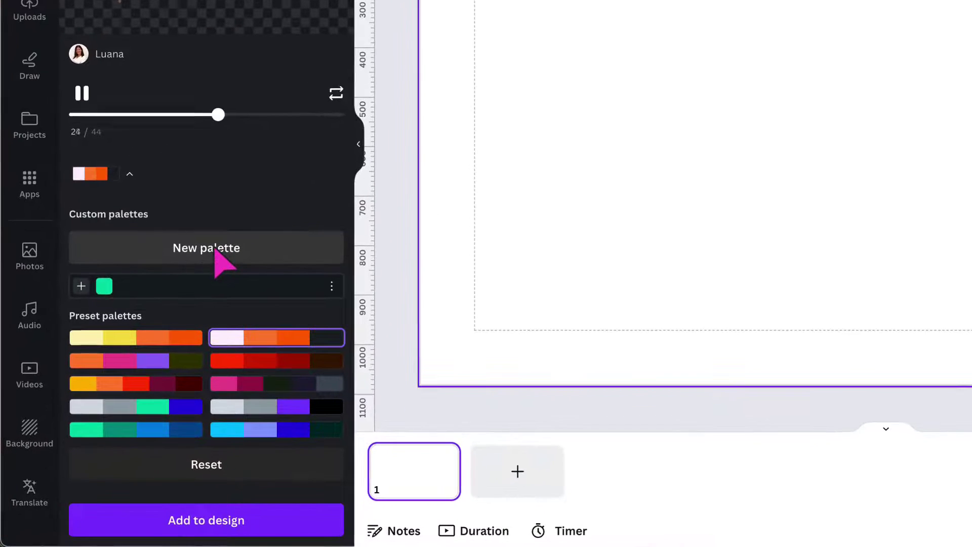
left_click(86, 290)
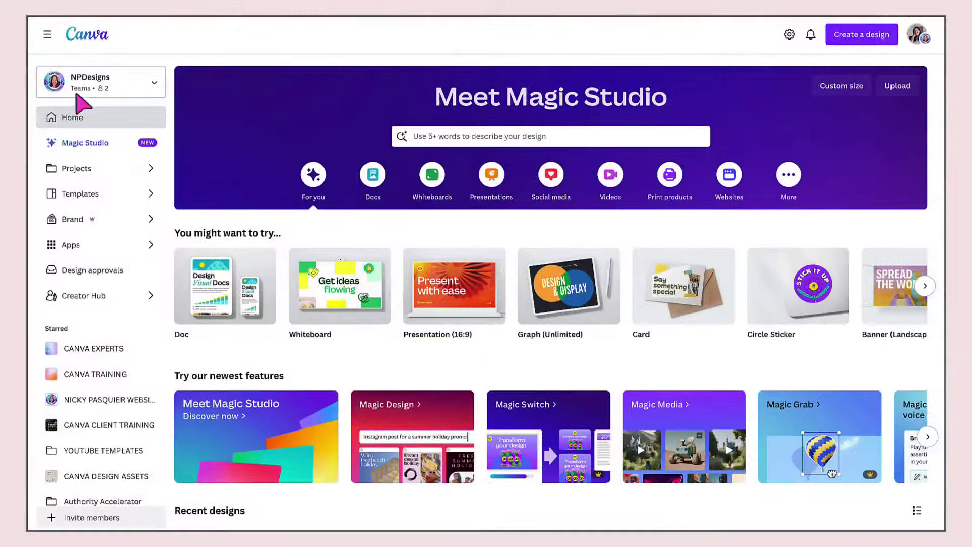
left_click(73, 218)
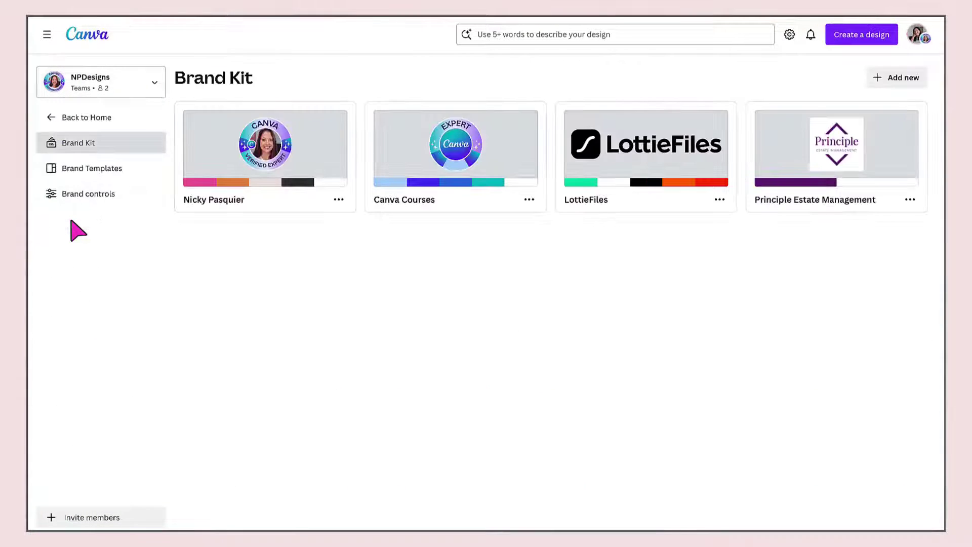
Step: Copy the Crimson brand colour's hex code F16AAB from the brand kit
left_click(210, 158)
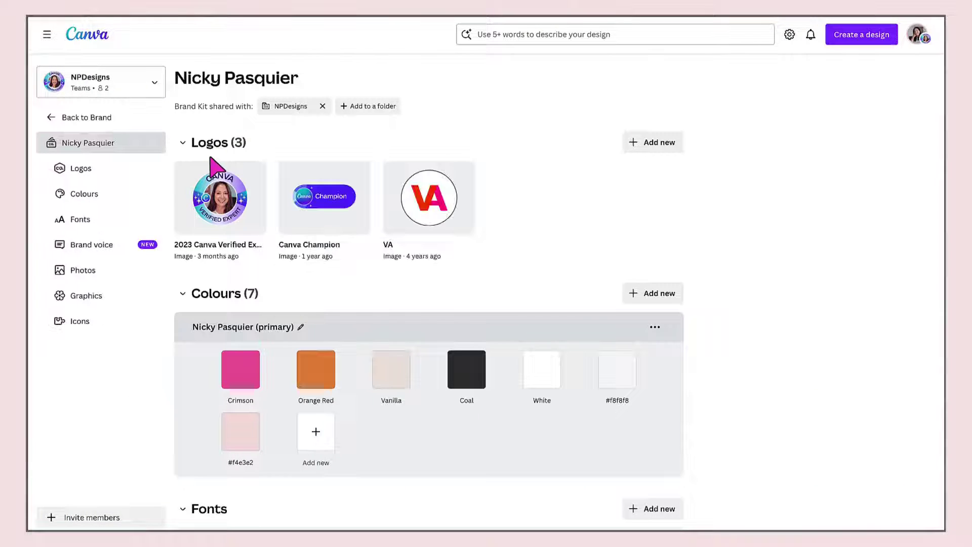
left_click(237, 371)
key("ctrl+c")
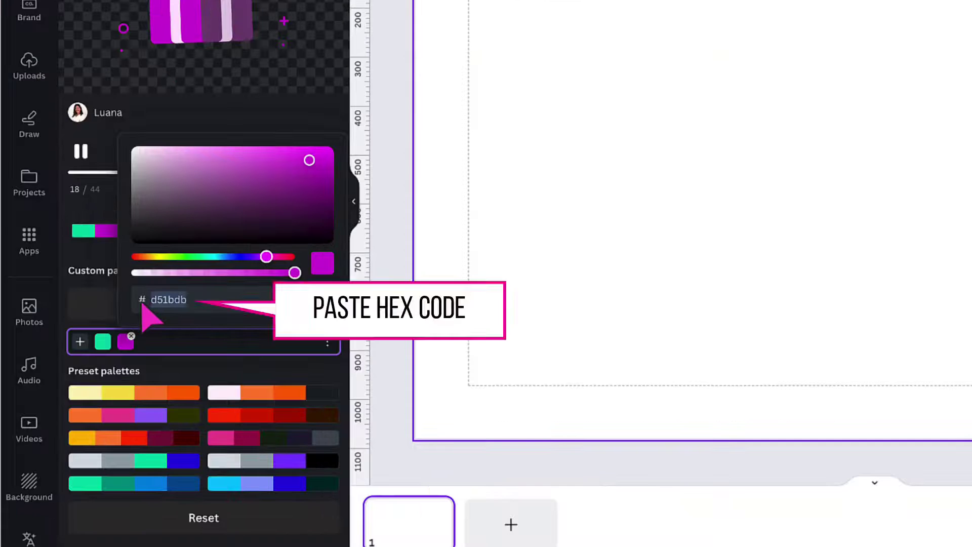
Step: Set the custom palette colour to pink F16AAB and remove the green swatch
key("ctrl+v")
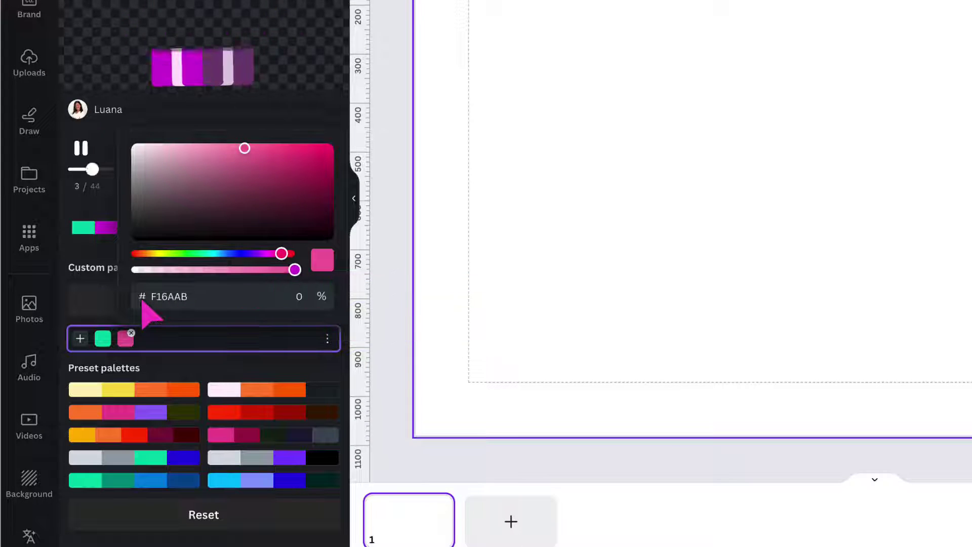
left_click(164, 360)
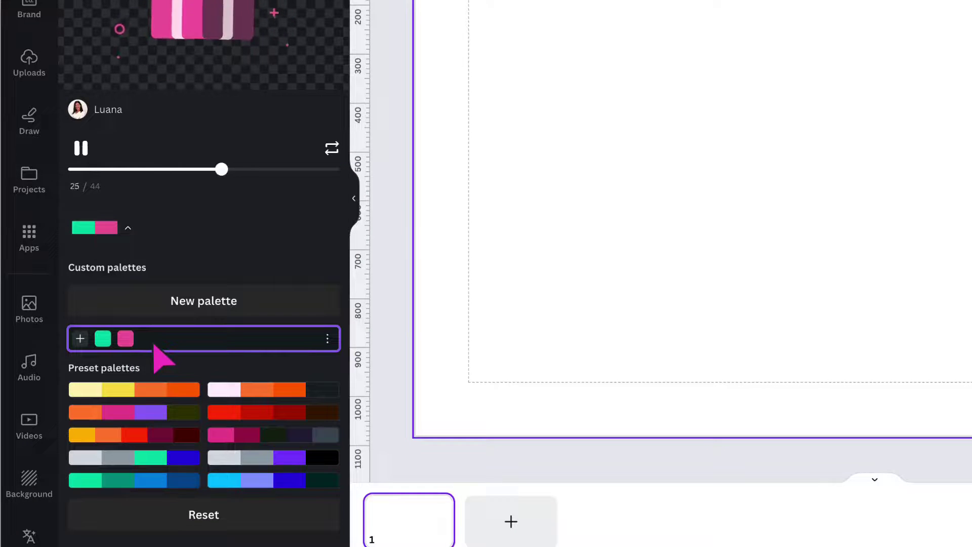
left_click(102, 338)
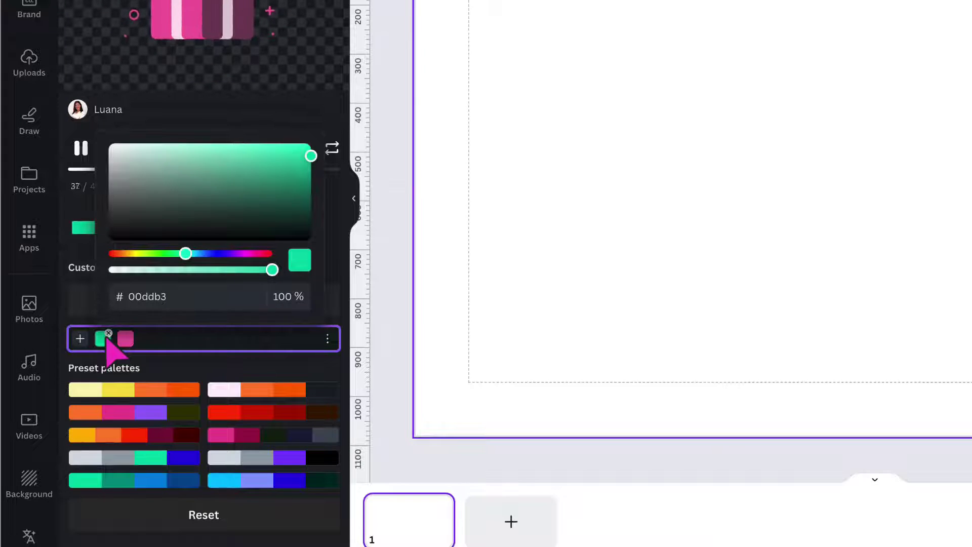
left_click(108, 333)
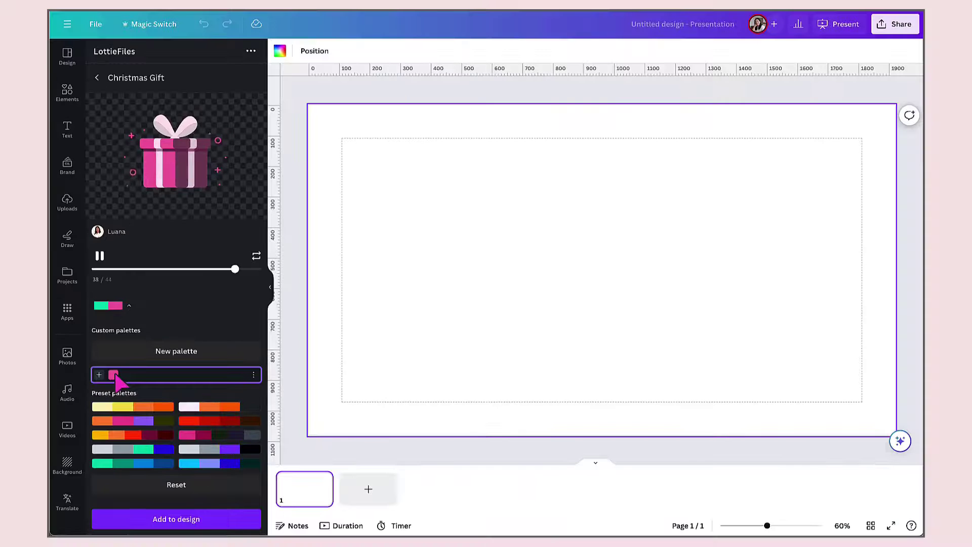
left_click(114, 375)
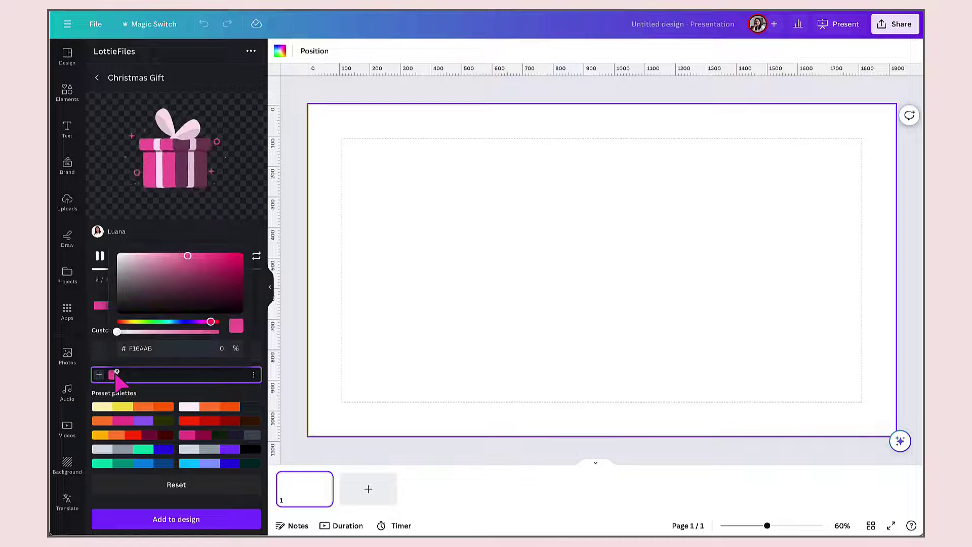
left_click(173, 178)
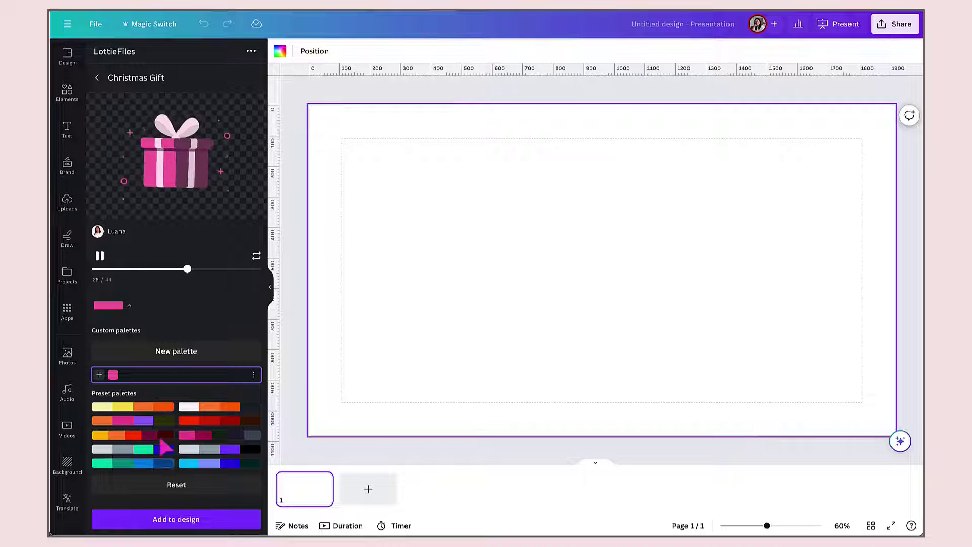
Step: Add the pink gift animation, enlarge it to fill most of the slide height, and centre it horizontally
left_click(163, 522)
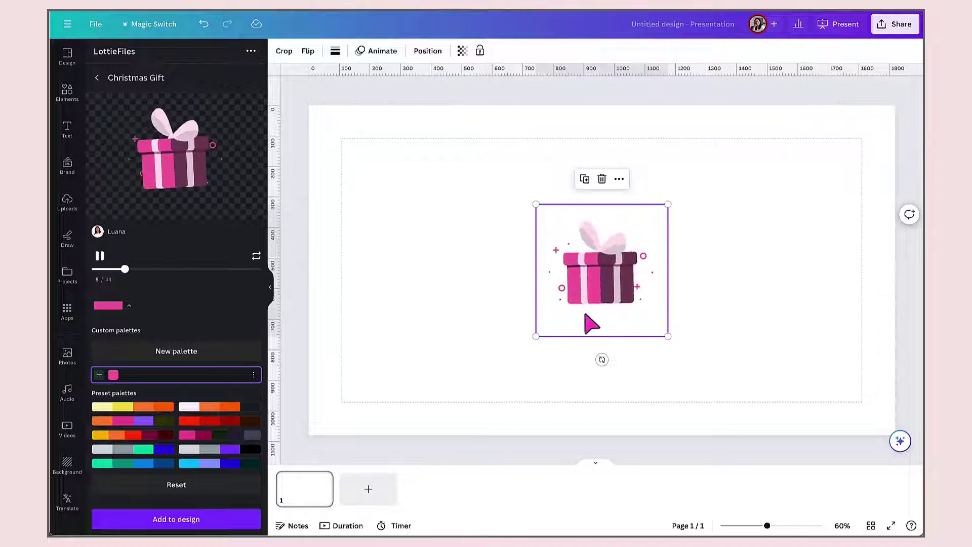
left_click_drag(536, 337, 309, 506)
left_click_drag(554, 322, 645, 208)
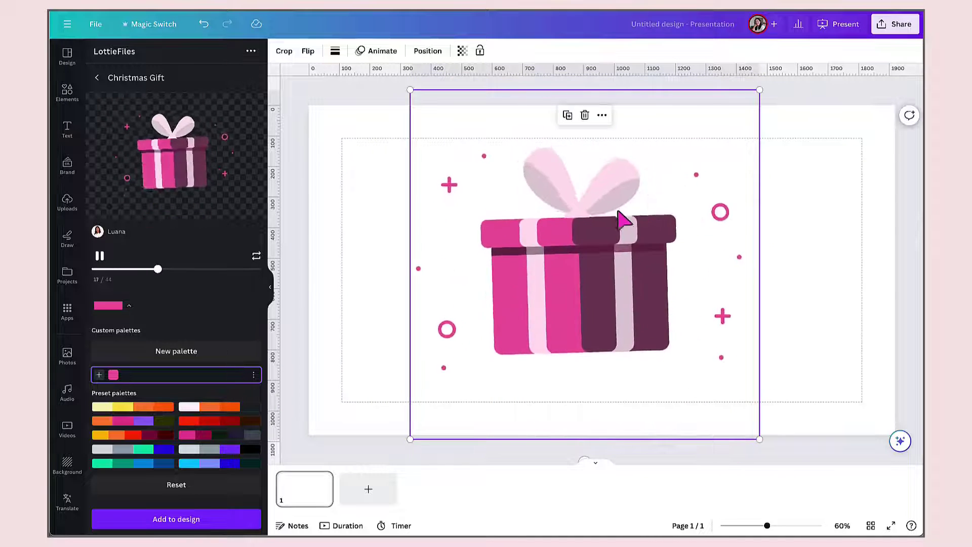
mouse_move(614, 250)
left_mouse_down()
mouse_move(631, 250)
mouse_move(622, 251)
left_mouse_up()
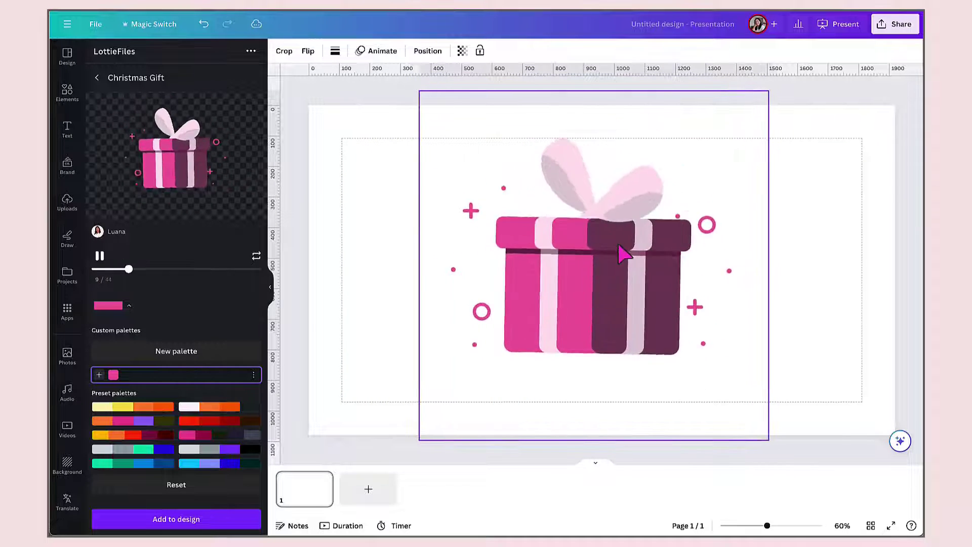
left_click(828, 243)
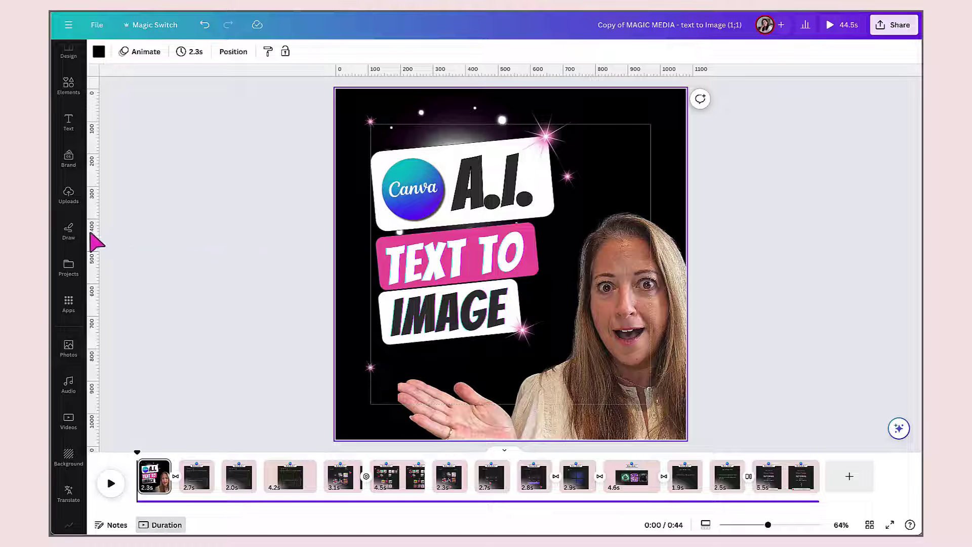
Step: Find the LottieFiles app by searching Lottie in Apps, and open it
left_click(71, 304)
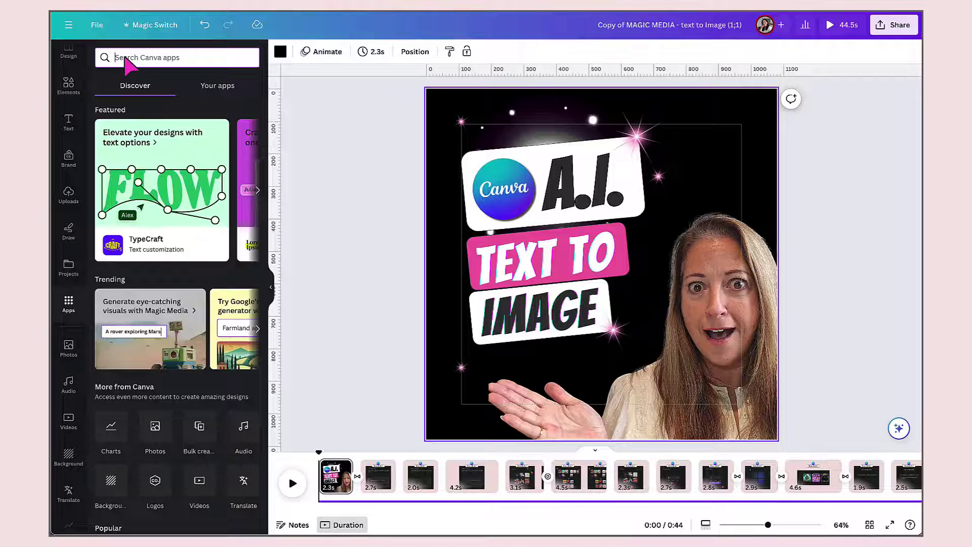
type("Lottie")
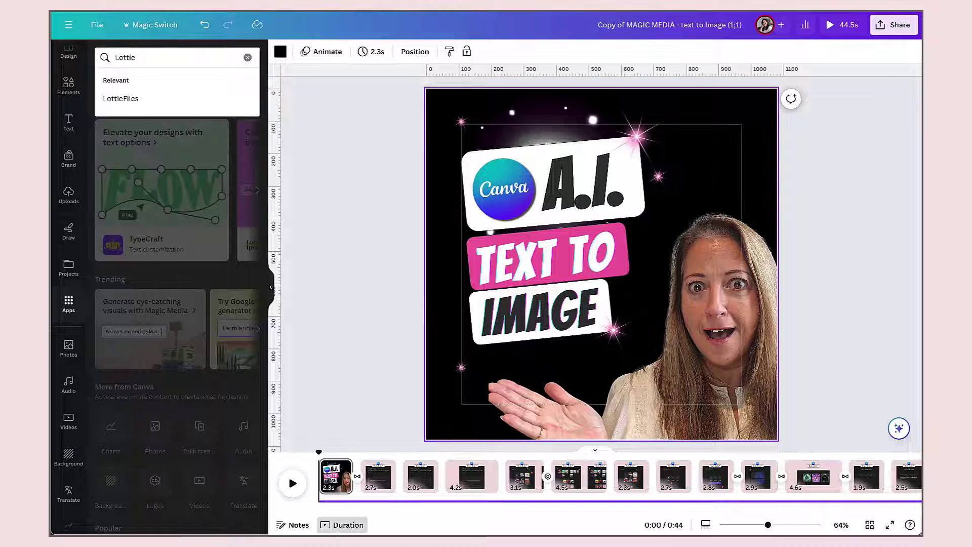
left_click(122, 98)
left_click(121, 102)
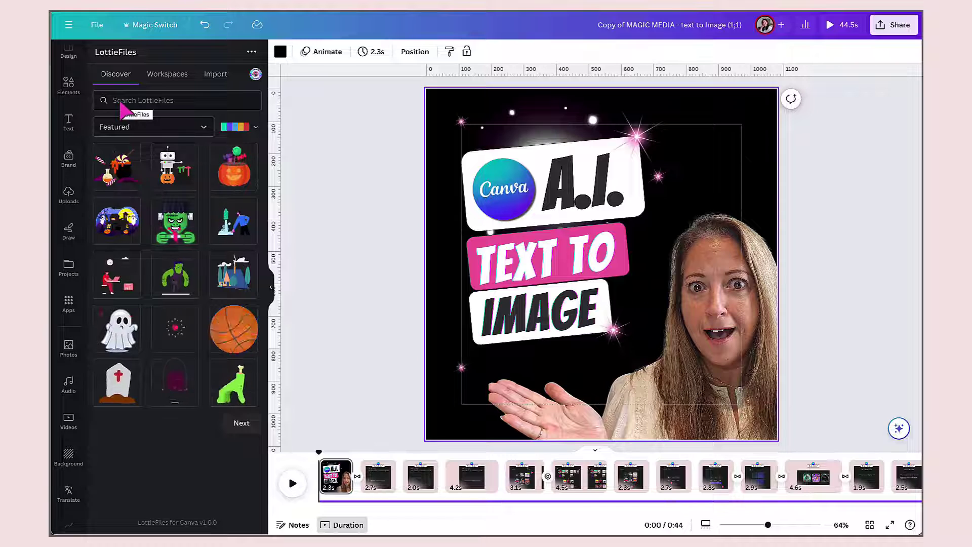
Step: Search LottieFiles for 'sparkl' and open the sparkle-pink animation on the second results page
left_click(337, 245)
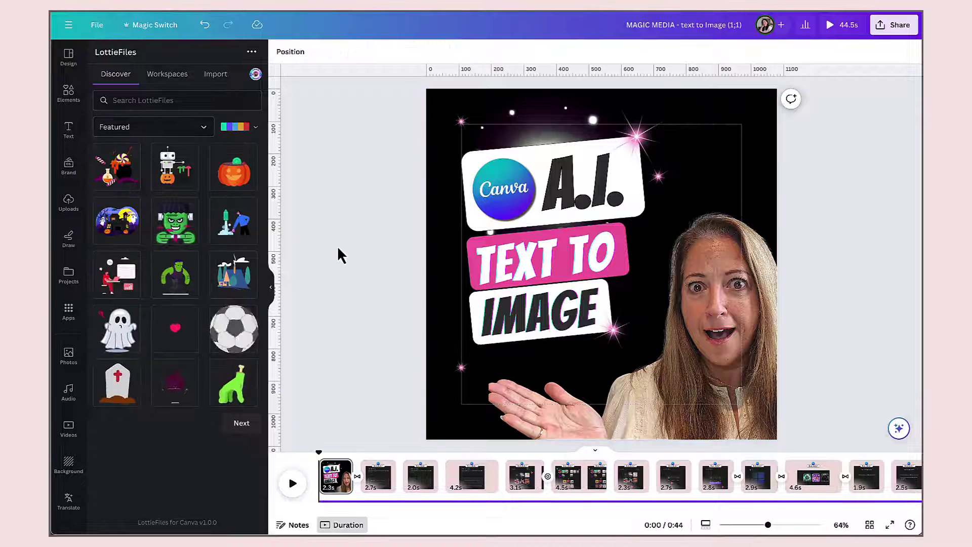
left_click(130, 100)
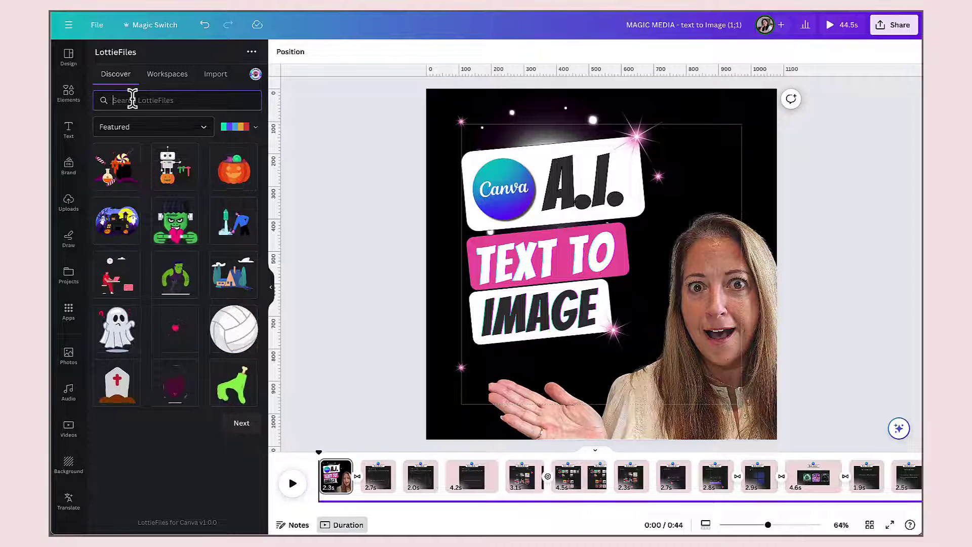
type("sparkles")
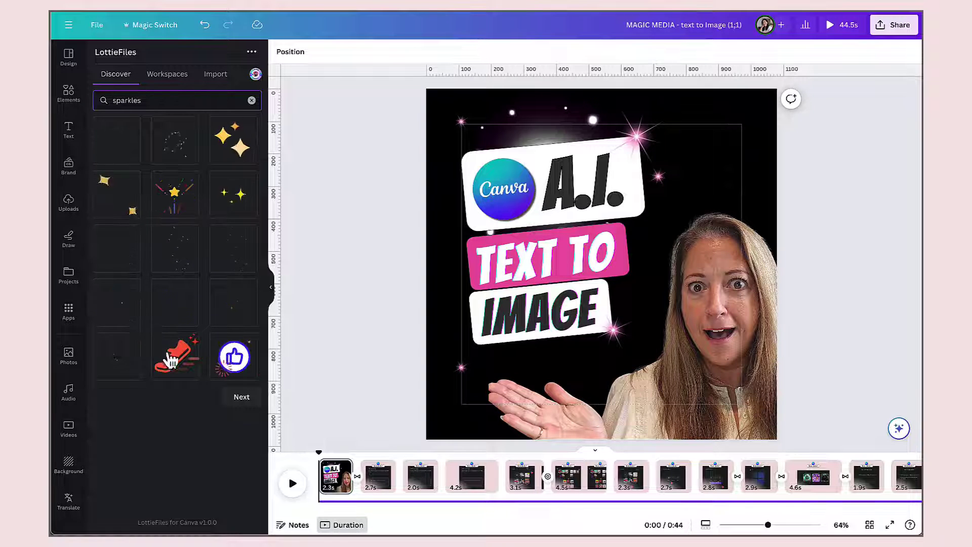
left_click(233, 396)
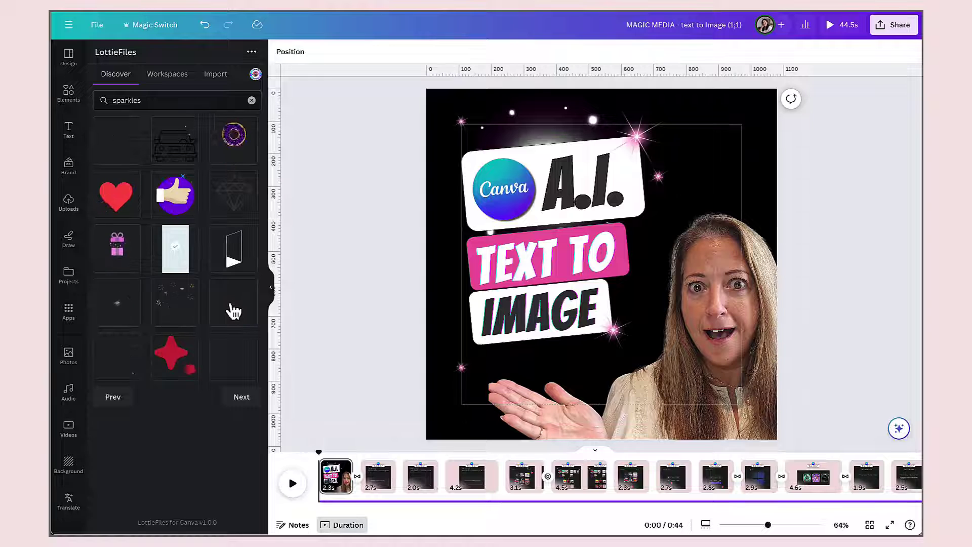
left_click(233, 311)
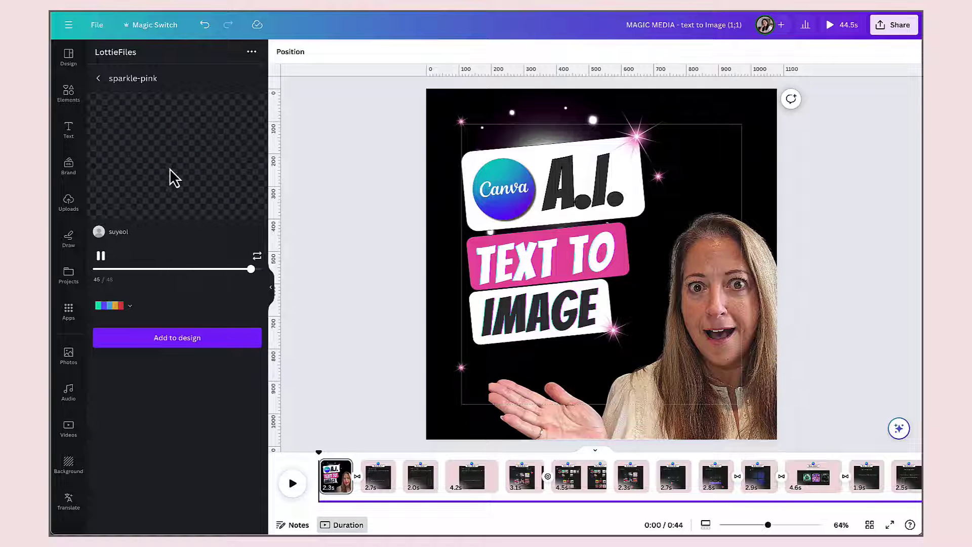
Step: Add the sparkle-pink animation, rotate it about 58 degrees, shrink it, and place it near 'IMAGE'
left_click(157, 344)
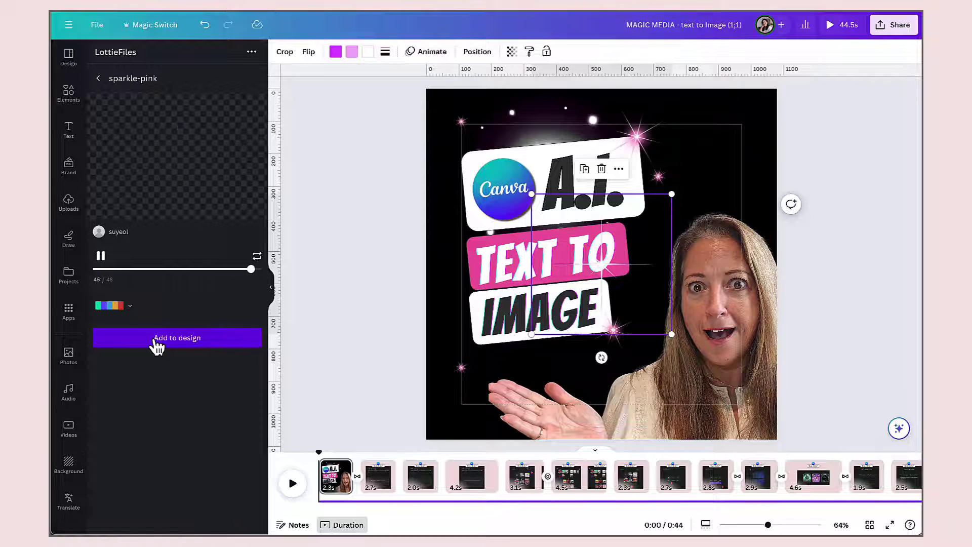
left_click_drag(597, 284, 685, 193)
left_click_drag(786, 168, 742, 247)
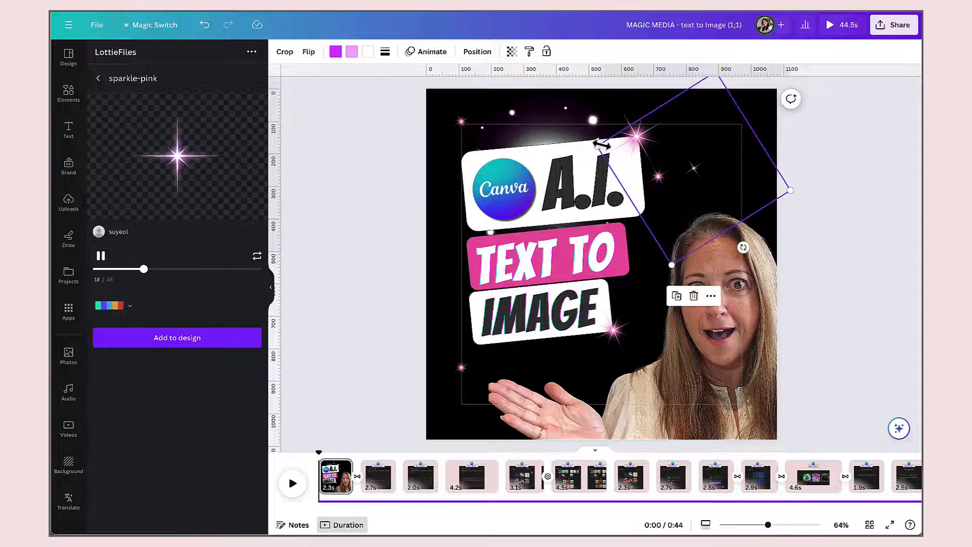
left_click_drag(597, 145, 630, 142)
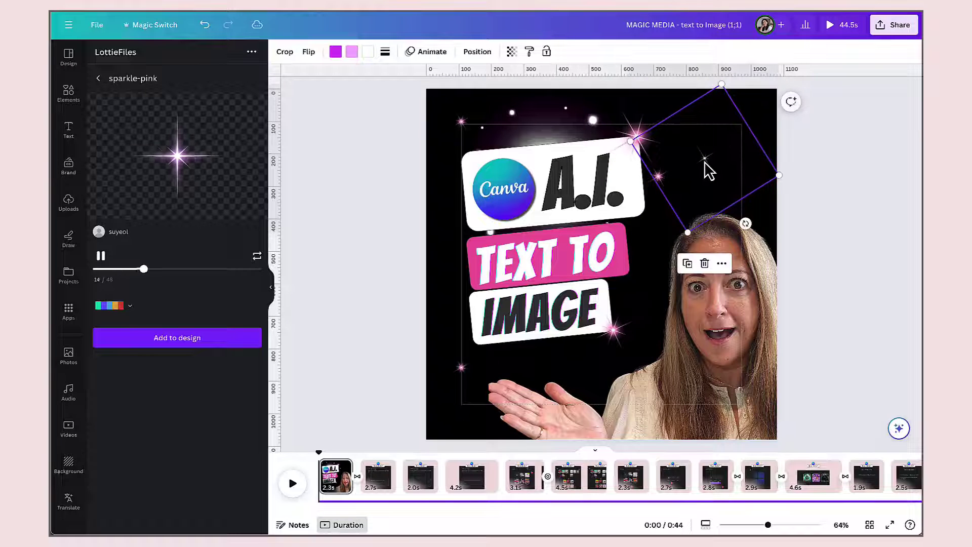
left_click_drag(694, 211, 475, 357)
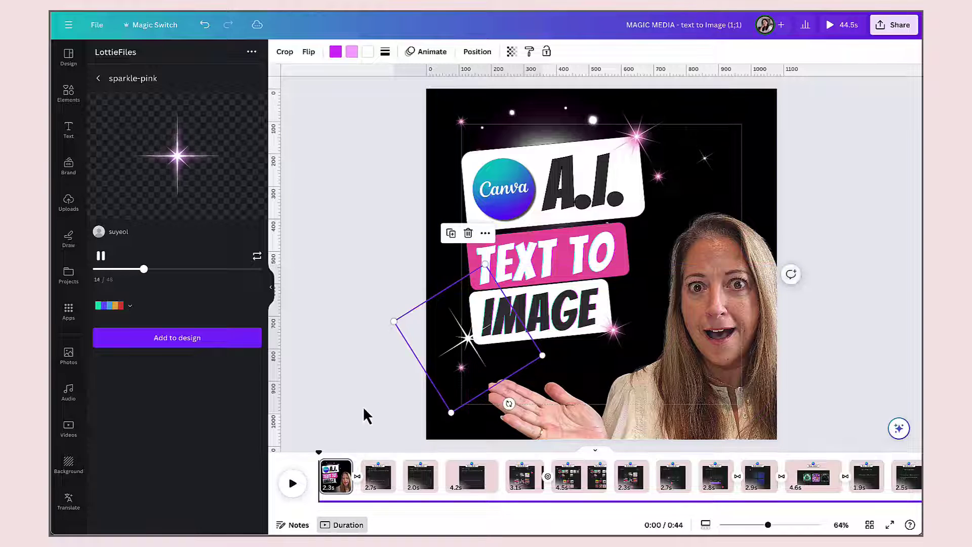
left_click(363, 406)
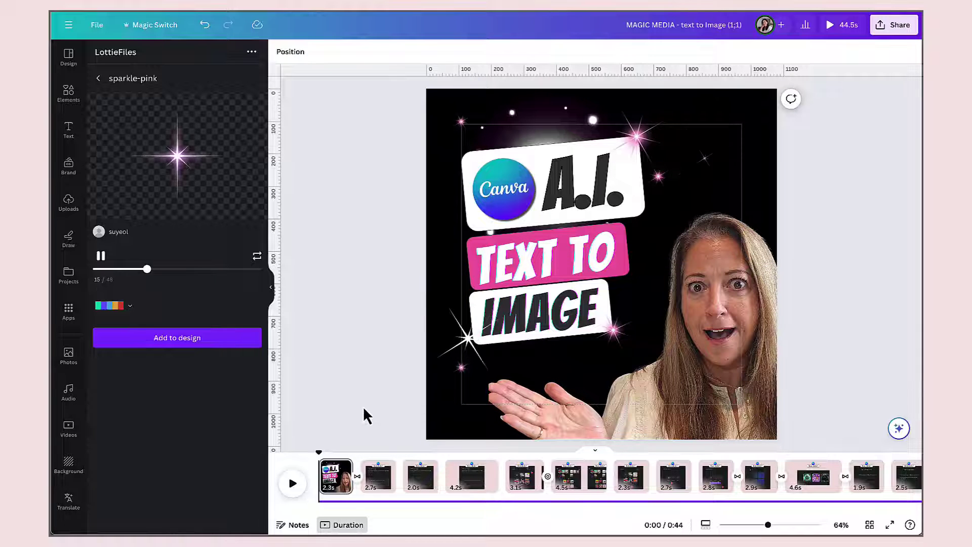